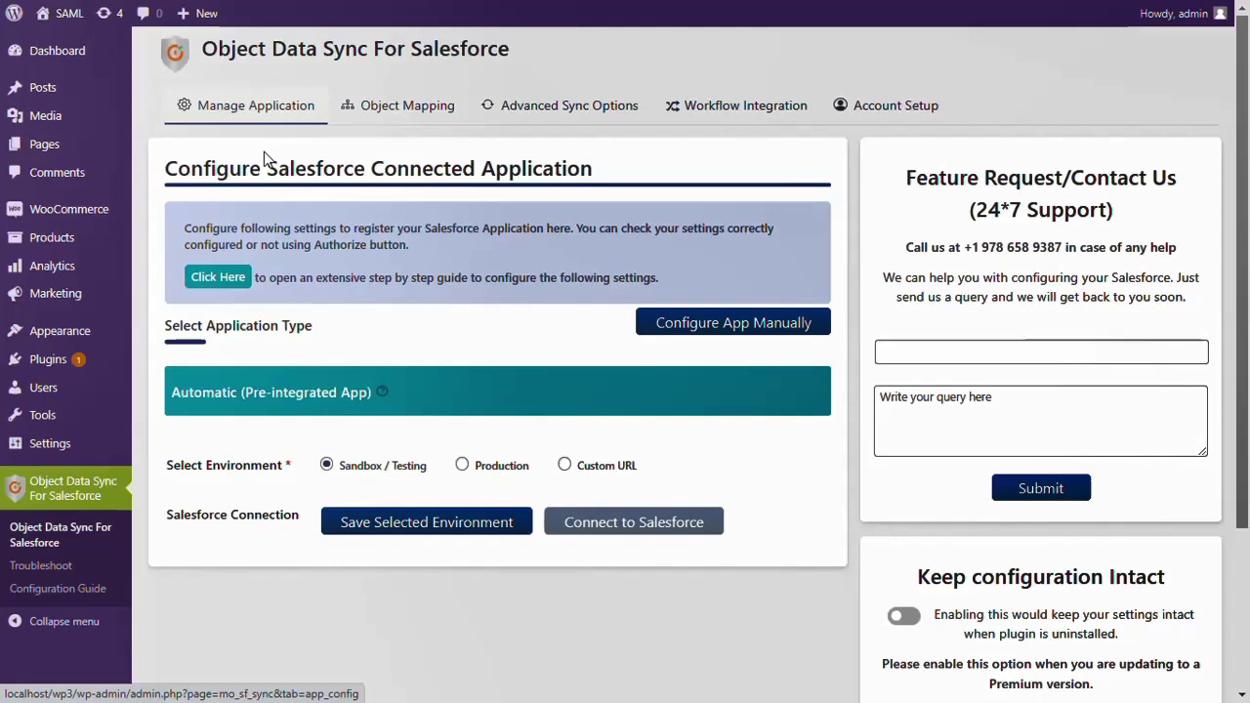
Save Production as the Salesforce environment and log in to connect the site to Salesforce
click(462, 467)
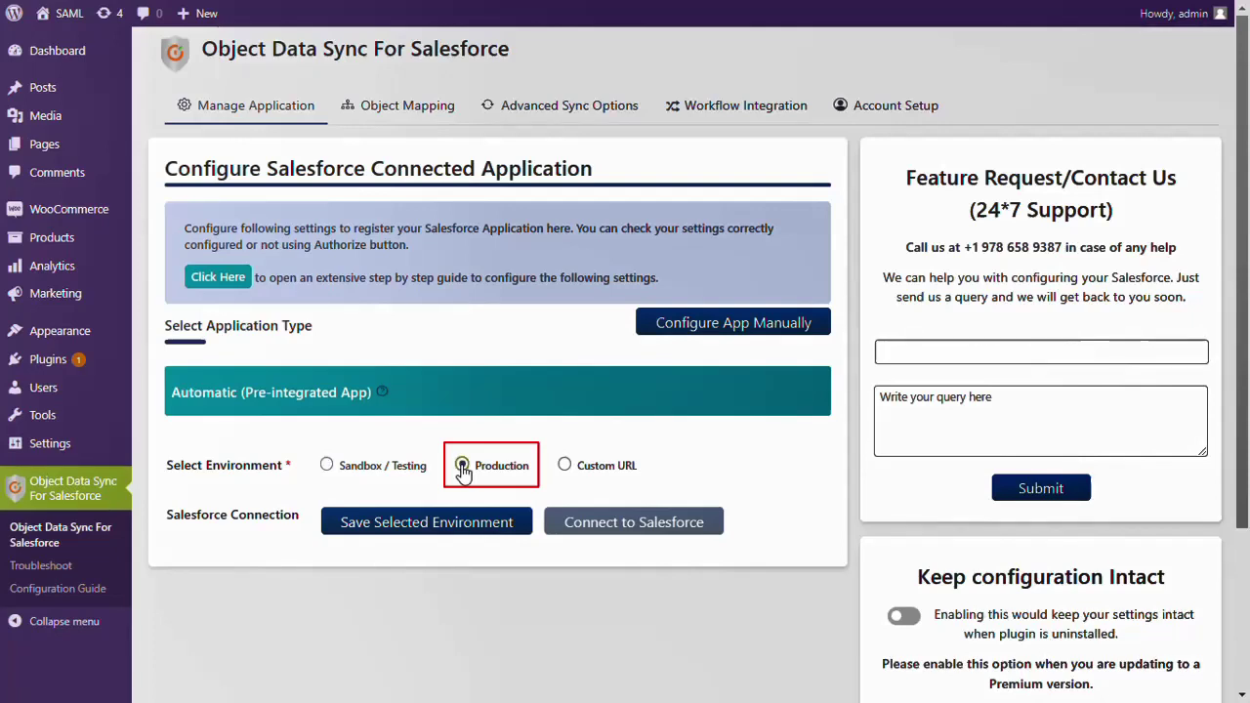
click(424, 528)
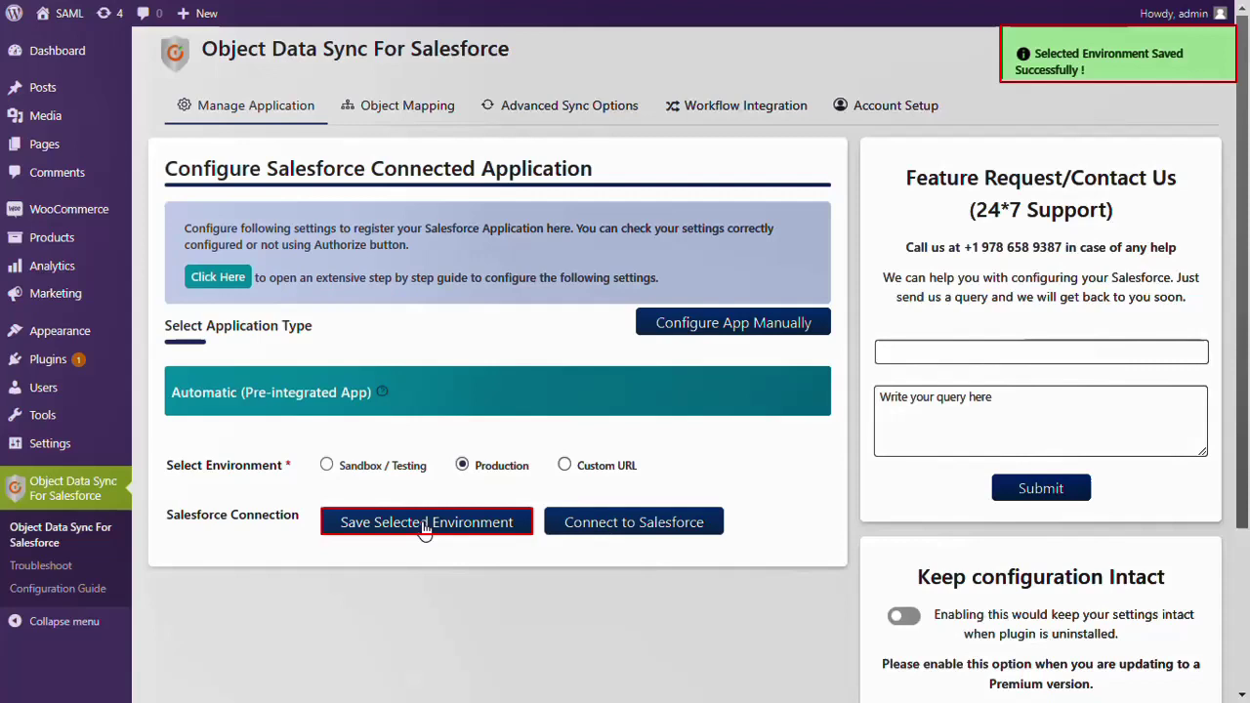
click(634, 522)
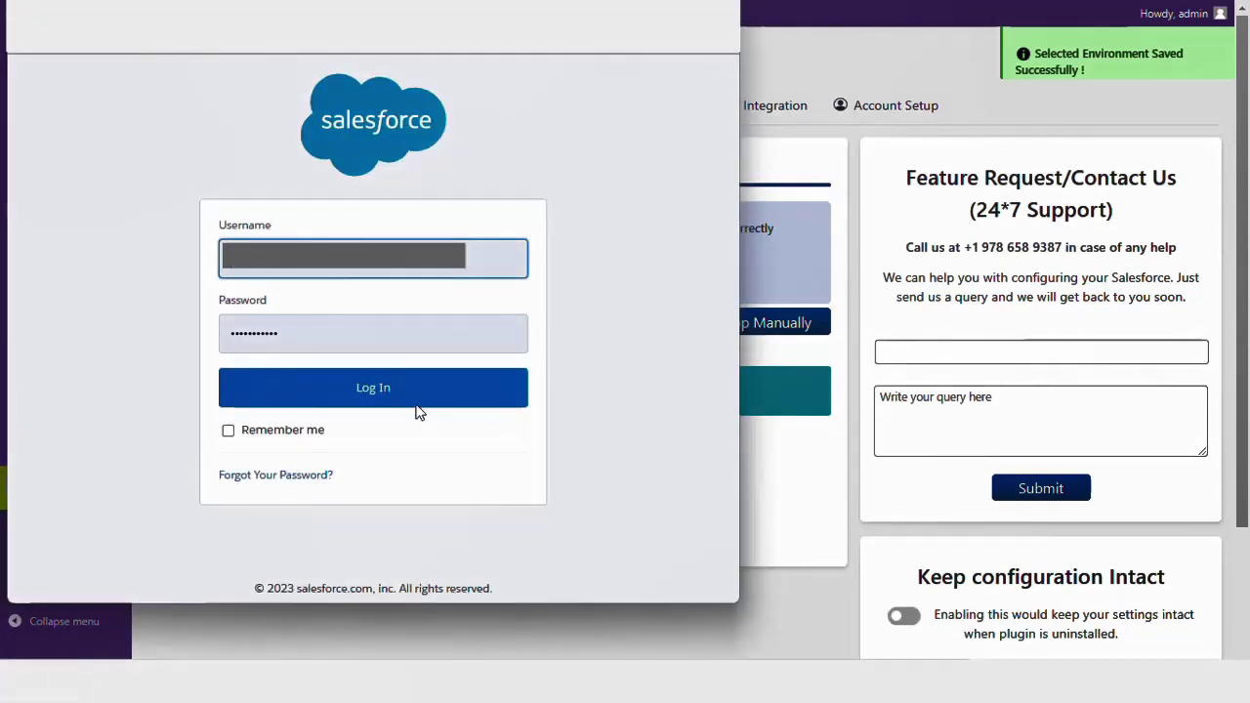
click(377, 397)
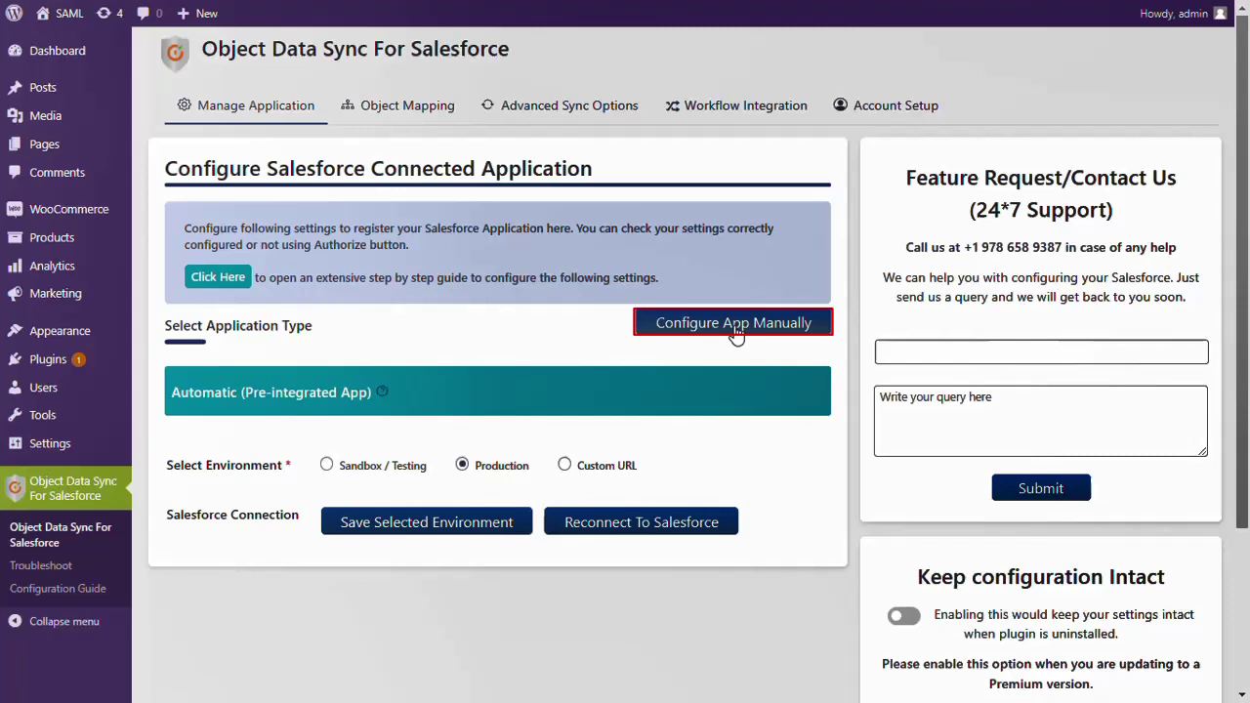
Add a new object mapping from the Object Mapping tab
click(407, 106)
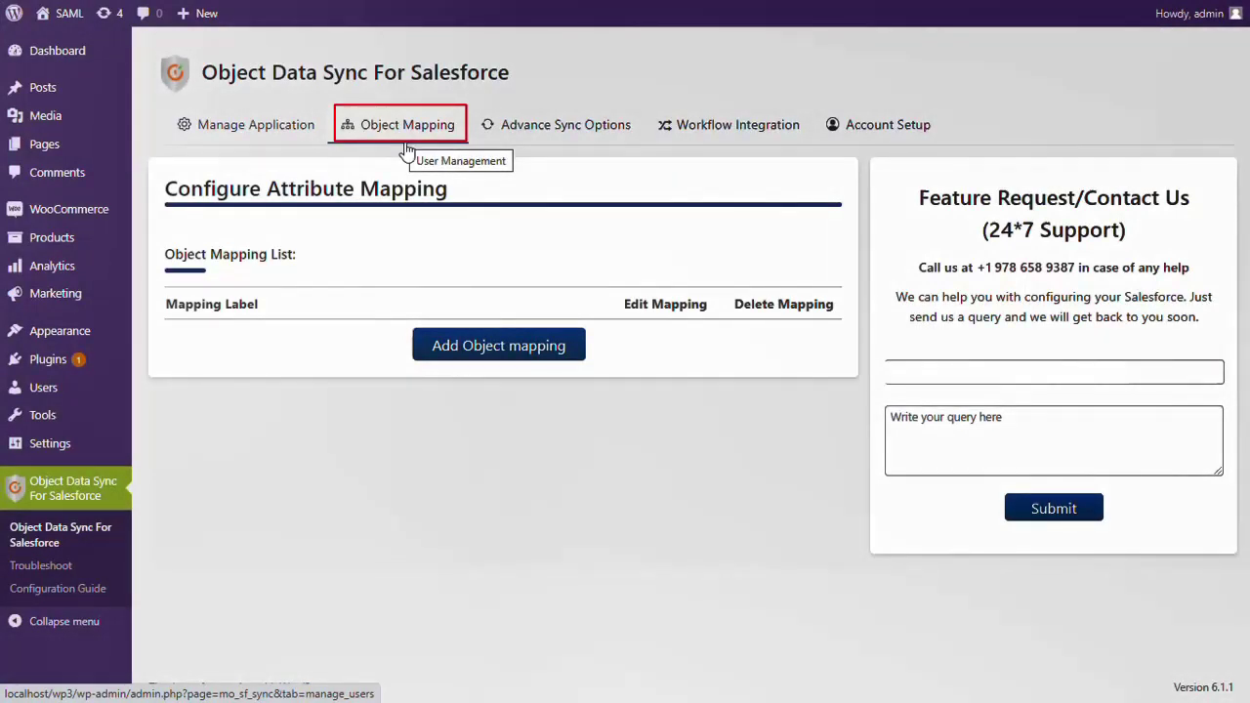
click(497, 350)
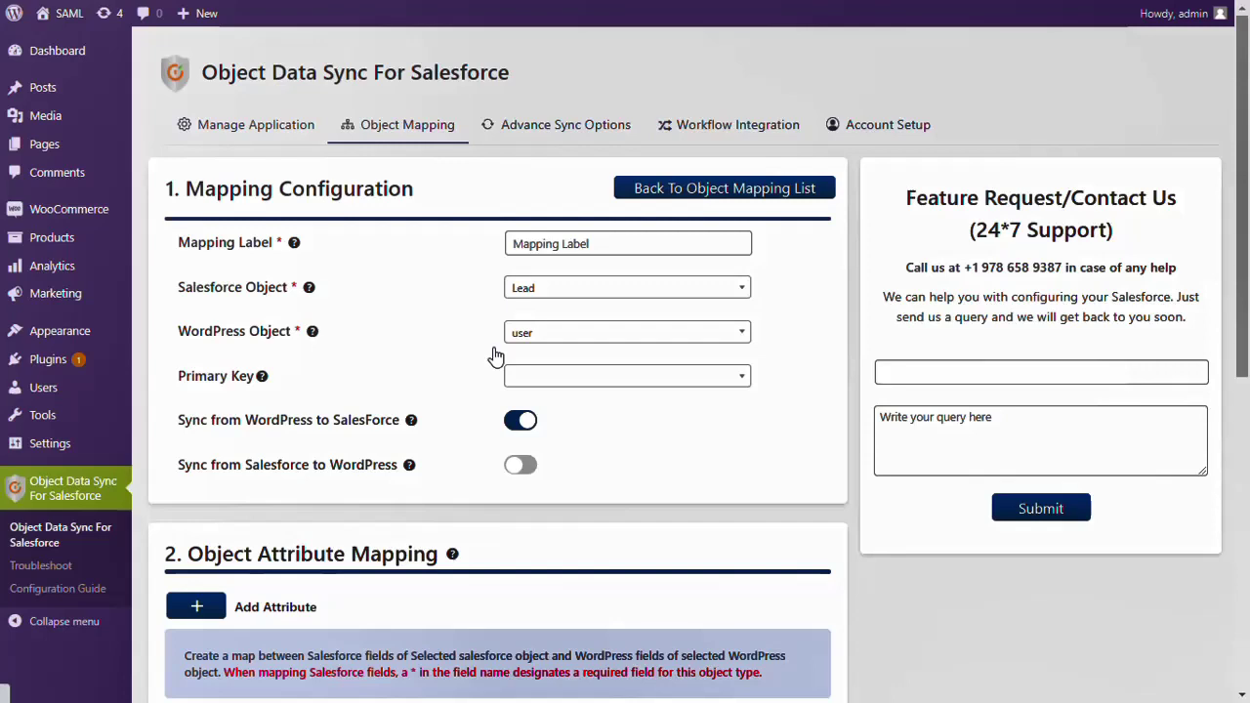
Name the mapping 'Woocommerce Order Sync', linking Salesforce Woocommerce Order to WordPress shop_order
click(554, 244)
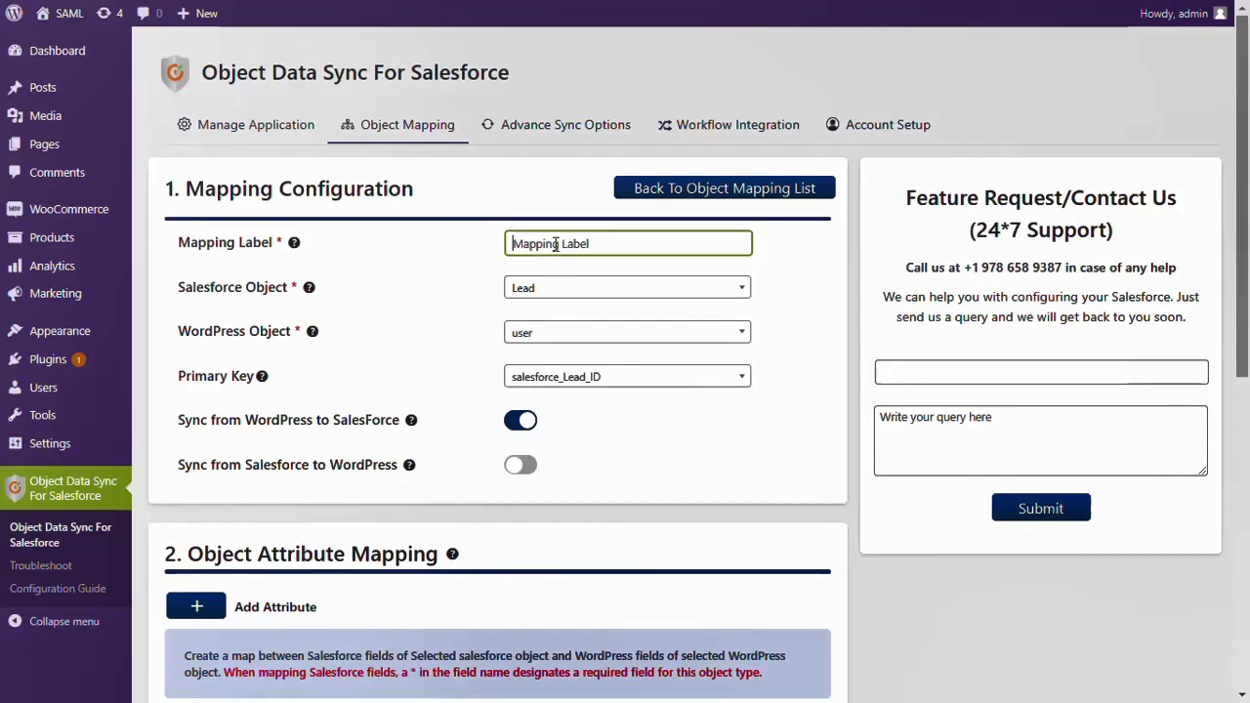
text(Woocommerce Order Sync)
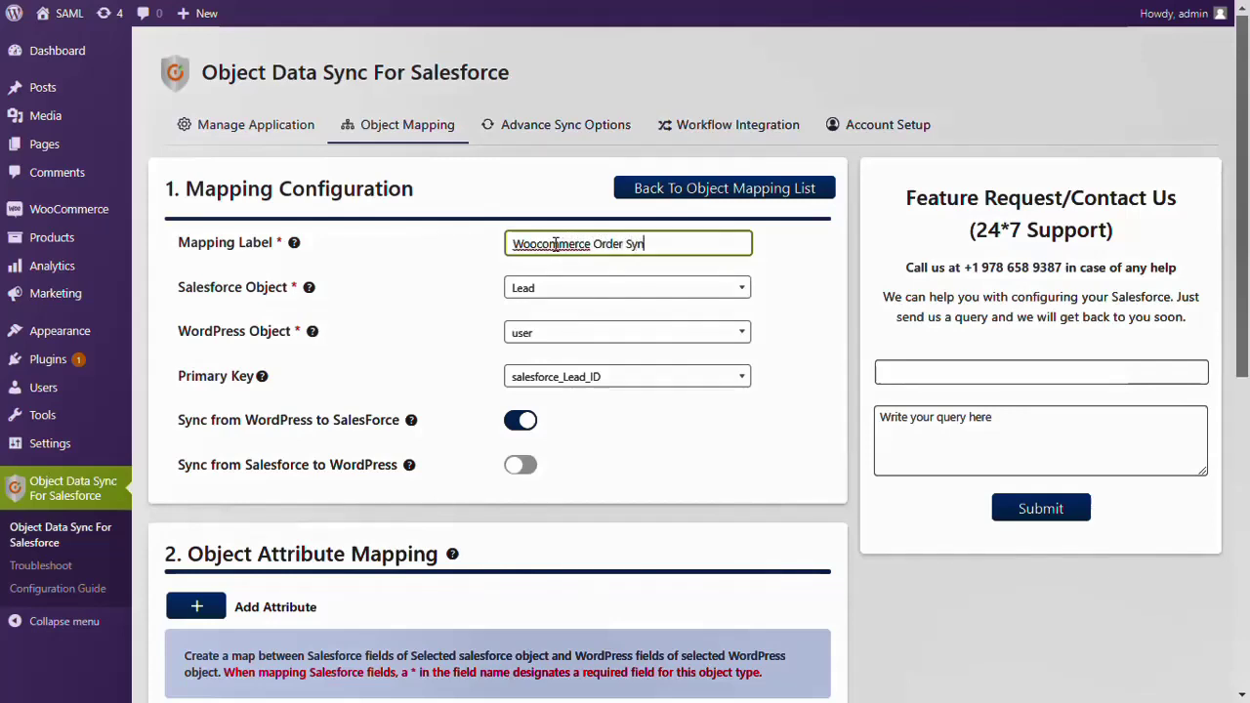
click(545, 293)
text(woo)
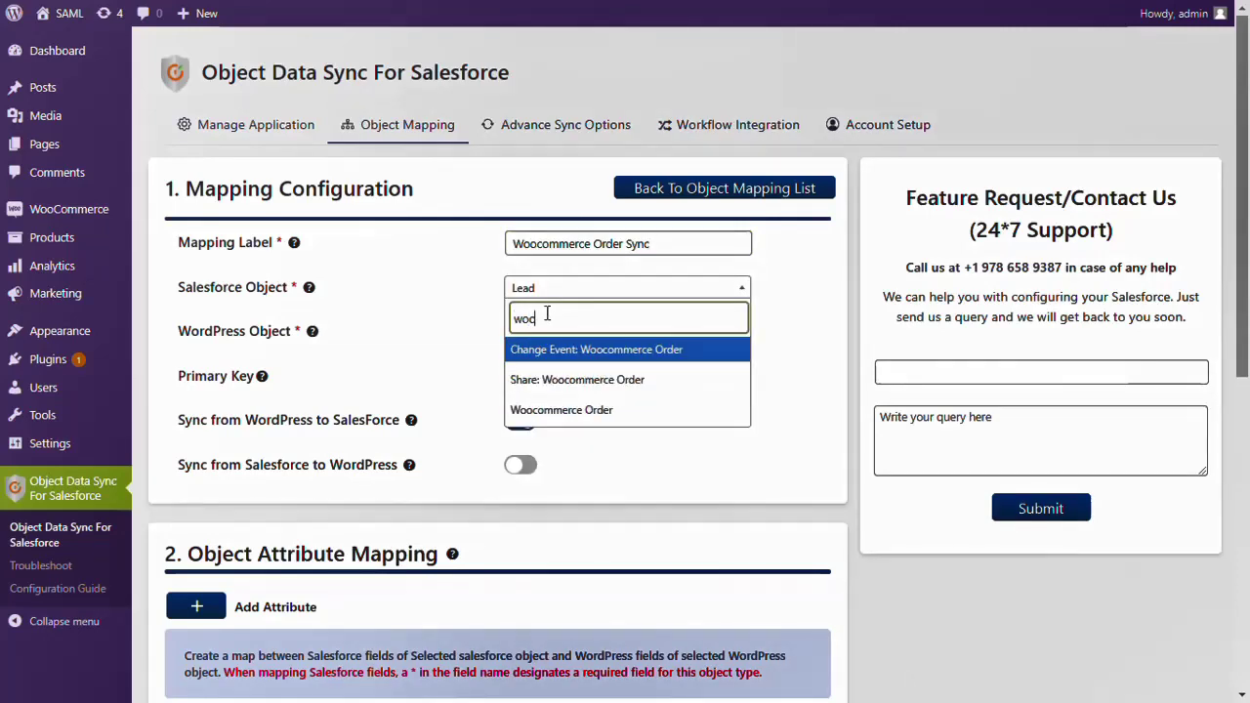
key(Down)
key(Down)
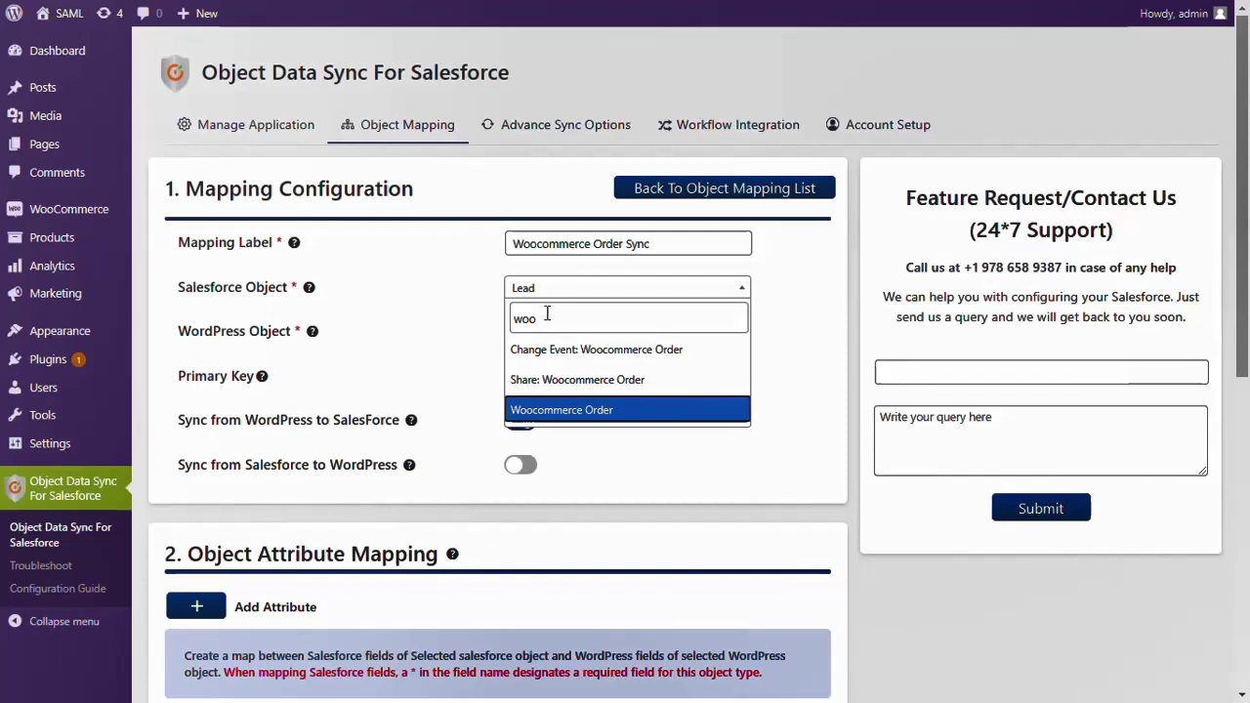
key(Return)
click(550, 332)
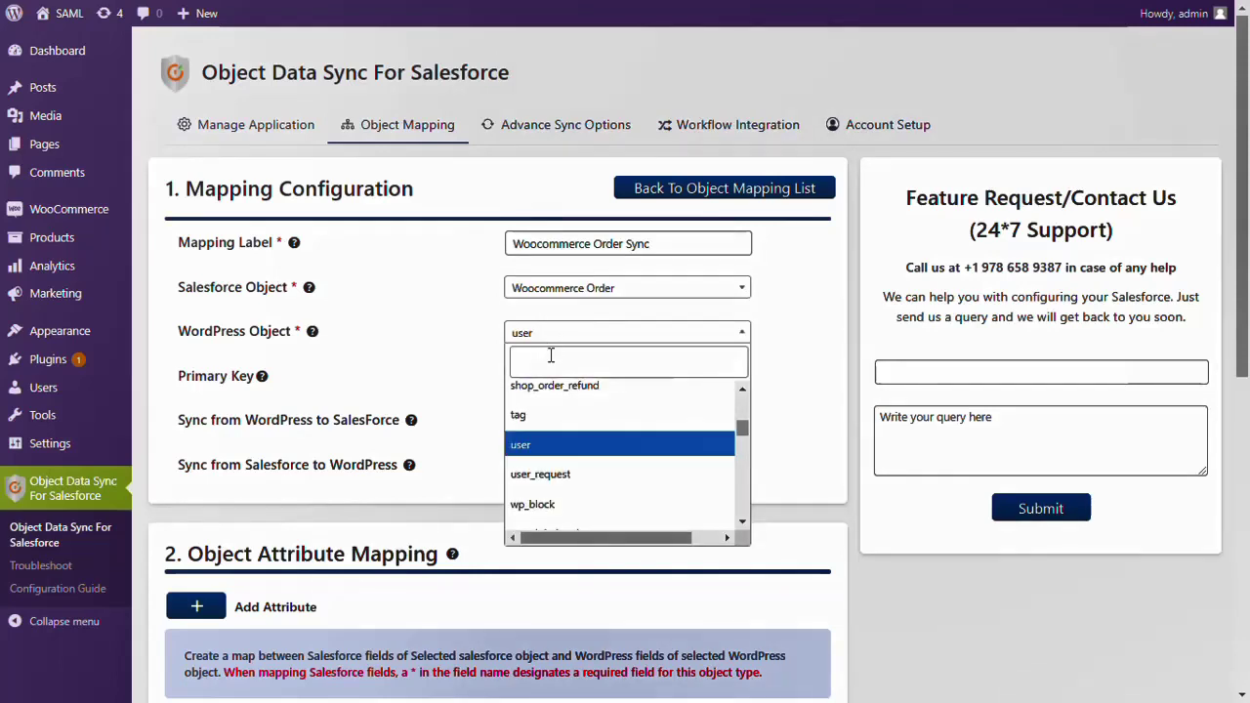
text(shop)
key(Down)
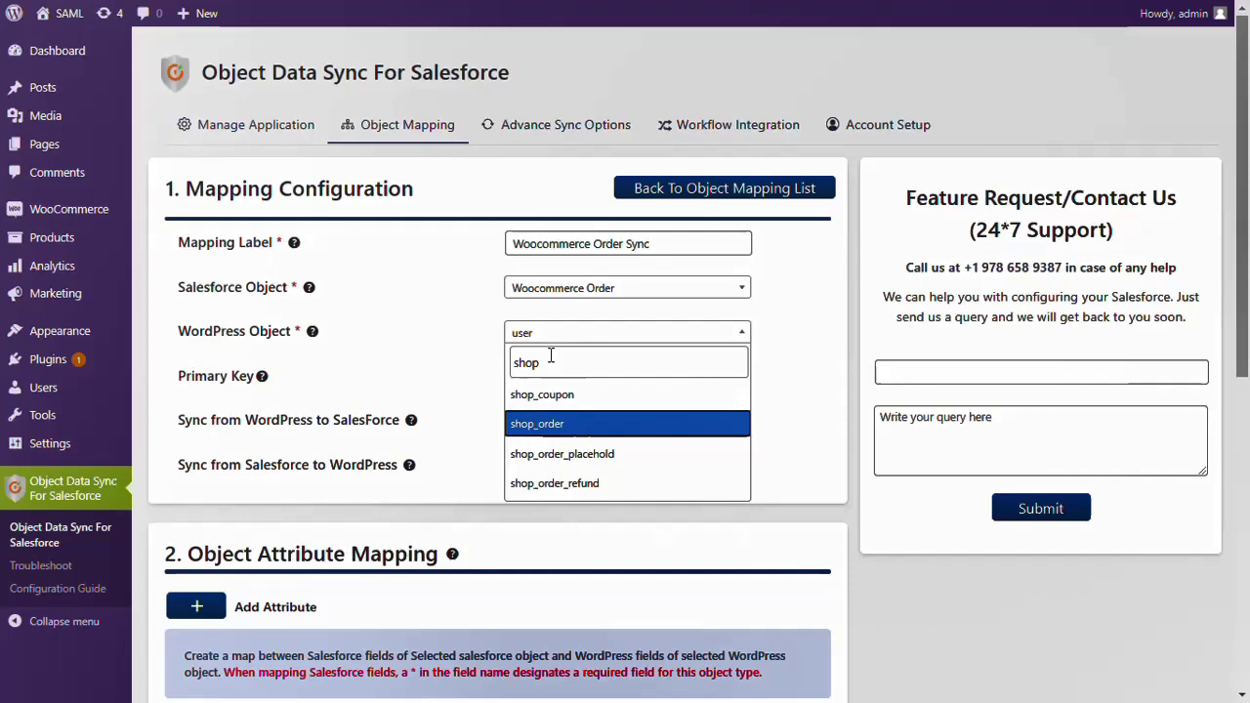
key(Return)
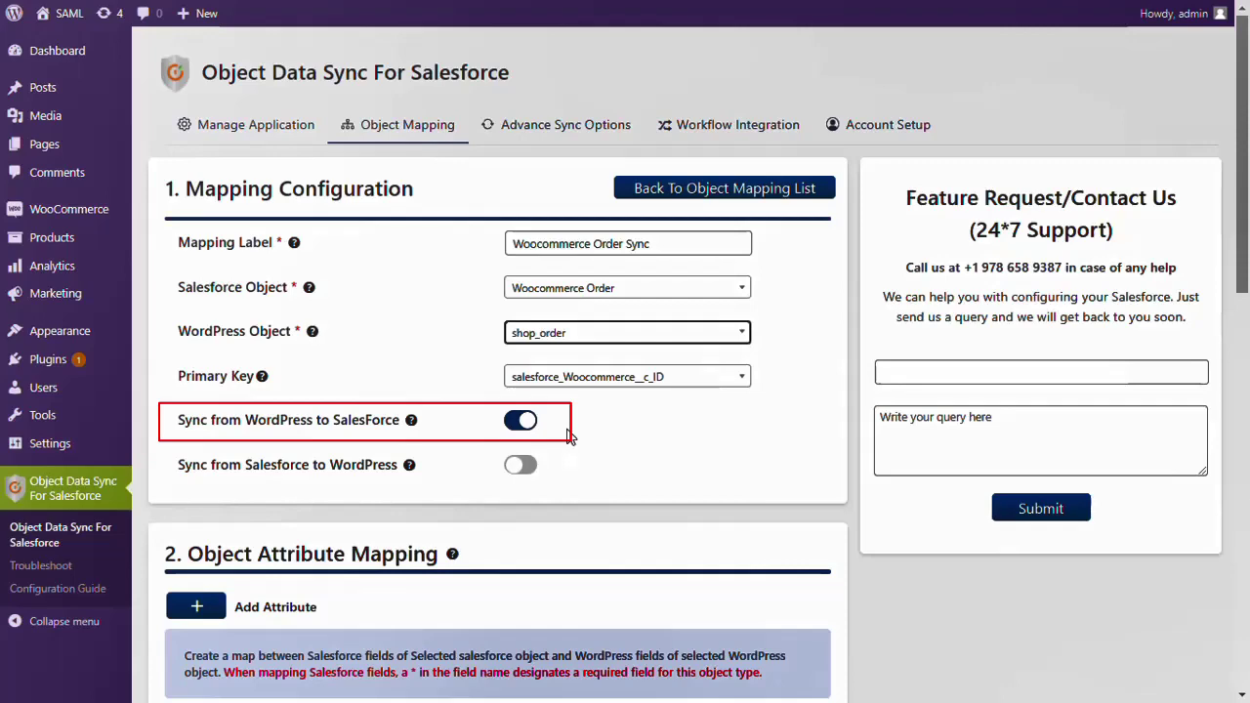
Add attribute mapping rows and set the eighth row's Salesforce field to Pin Code (string)
scroll(576, 483, down, 4)
scroll(366, 352, down, 1)
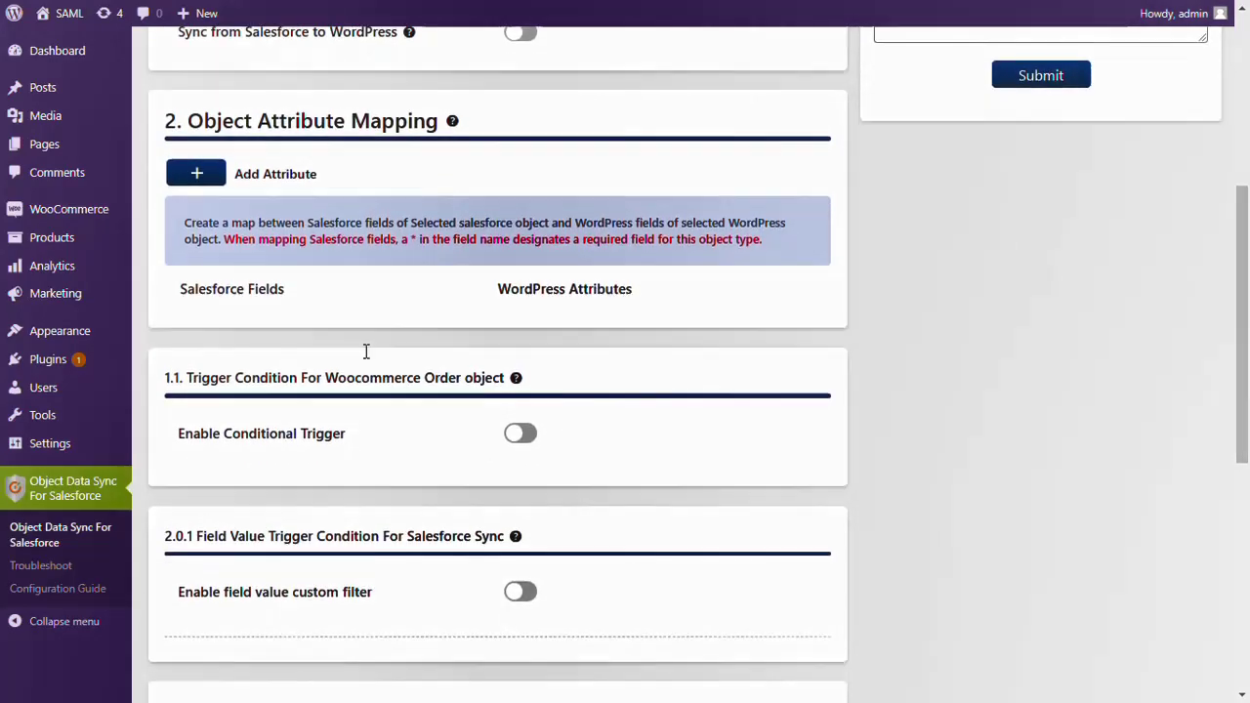
click(203, 180)
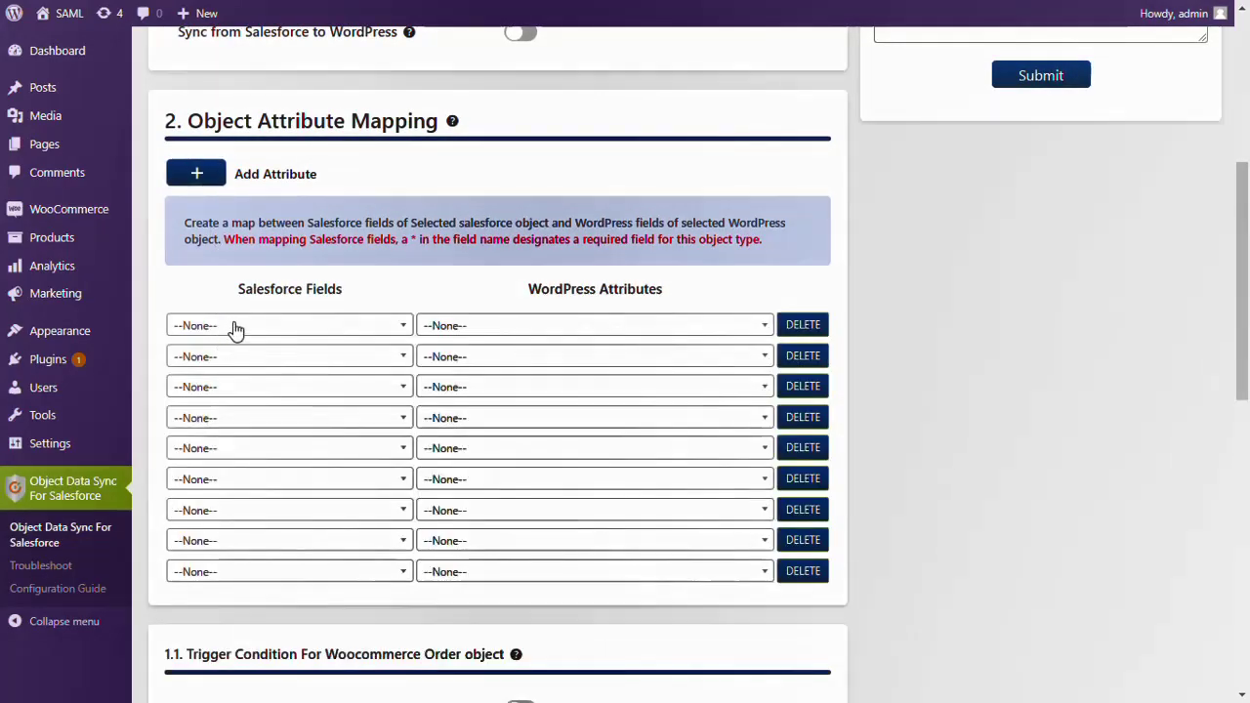
click(293, 540)
text(code)
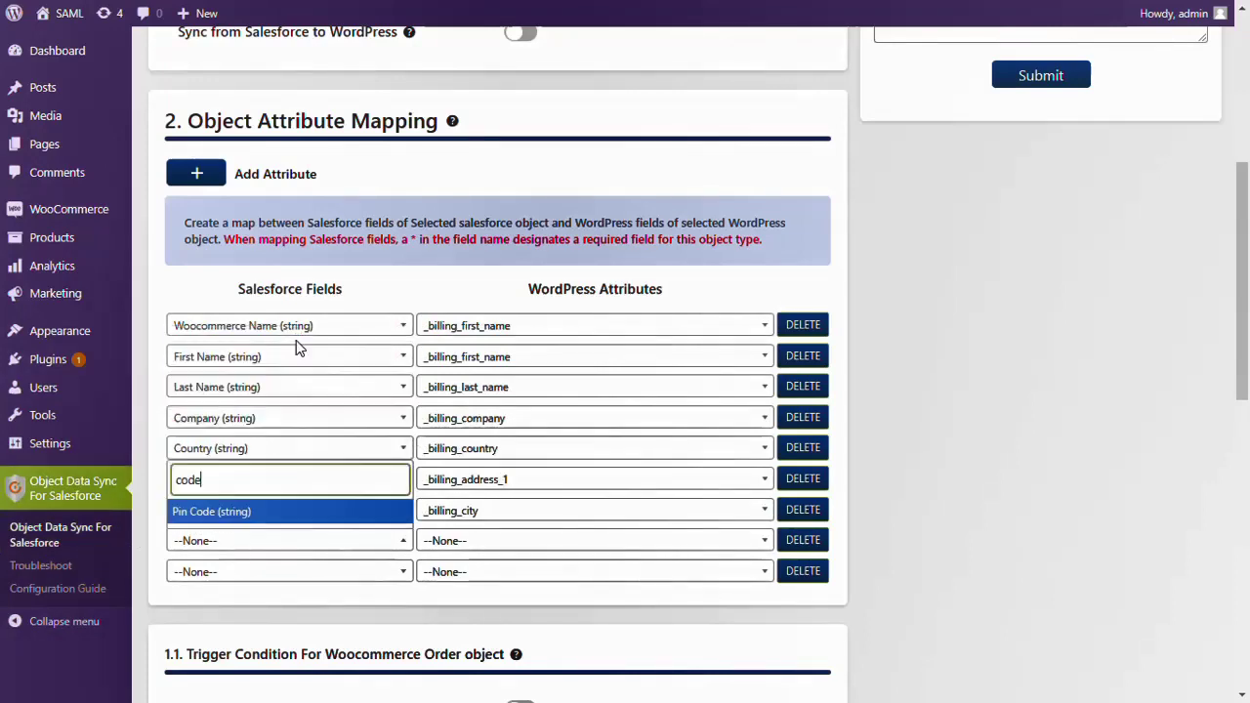
key(Return)
Map the last row's Salesforce Order Status (string) field to WordPress post_status
click(273, 601)
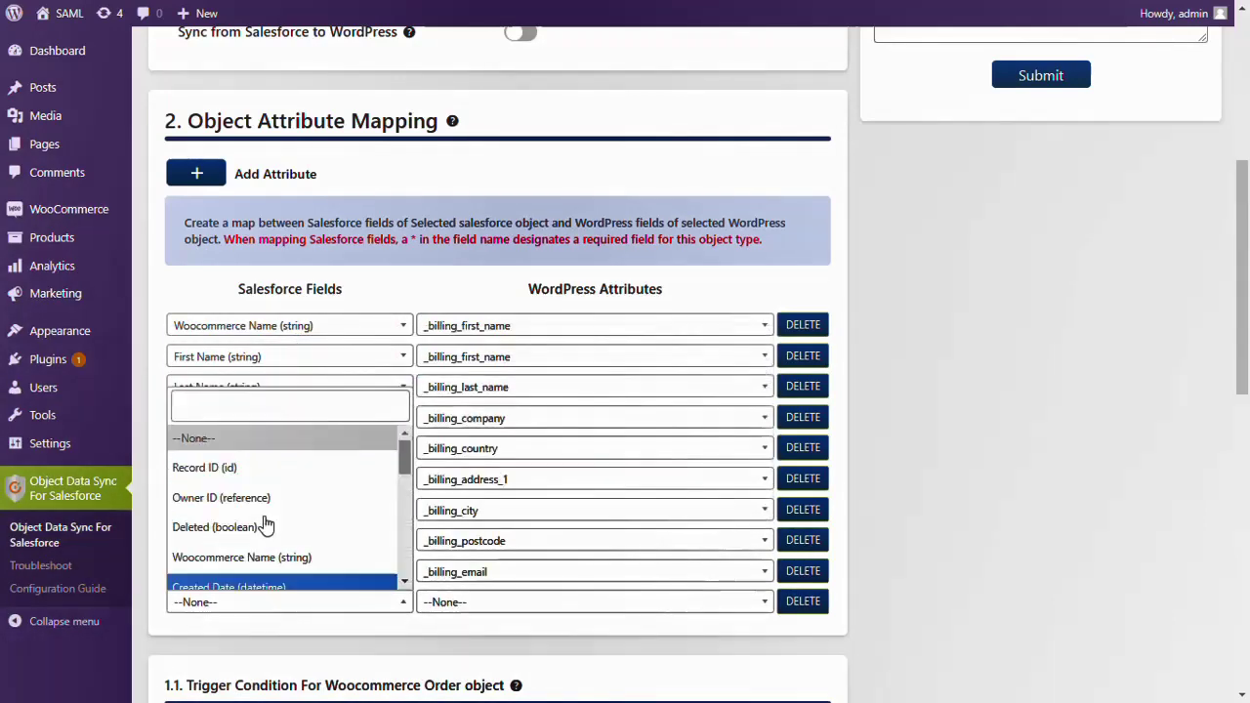
text(ord)
key(Return)
click(492, 602)
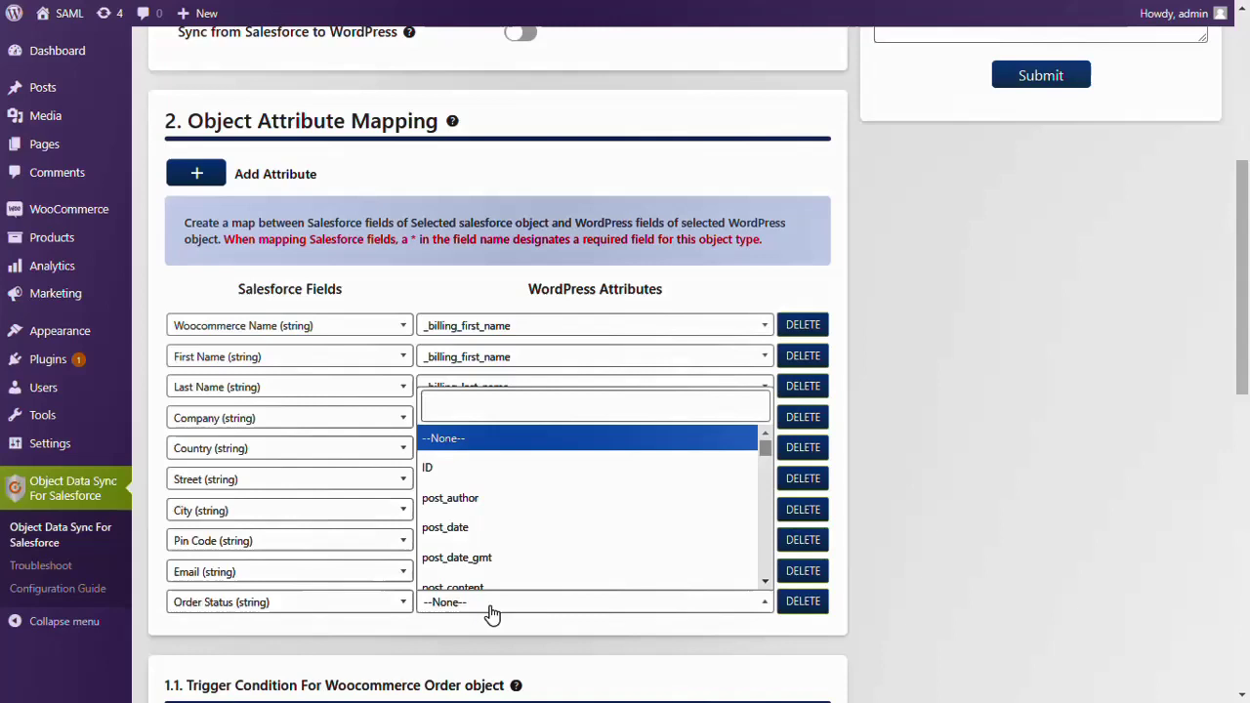
text(stat)
key(Return)
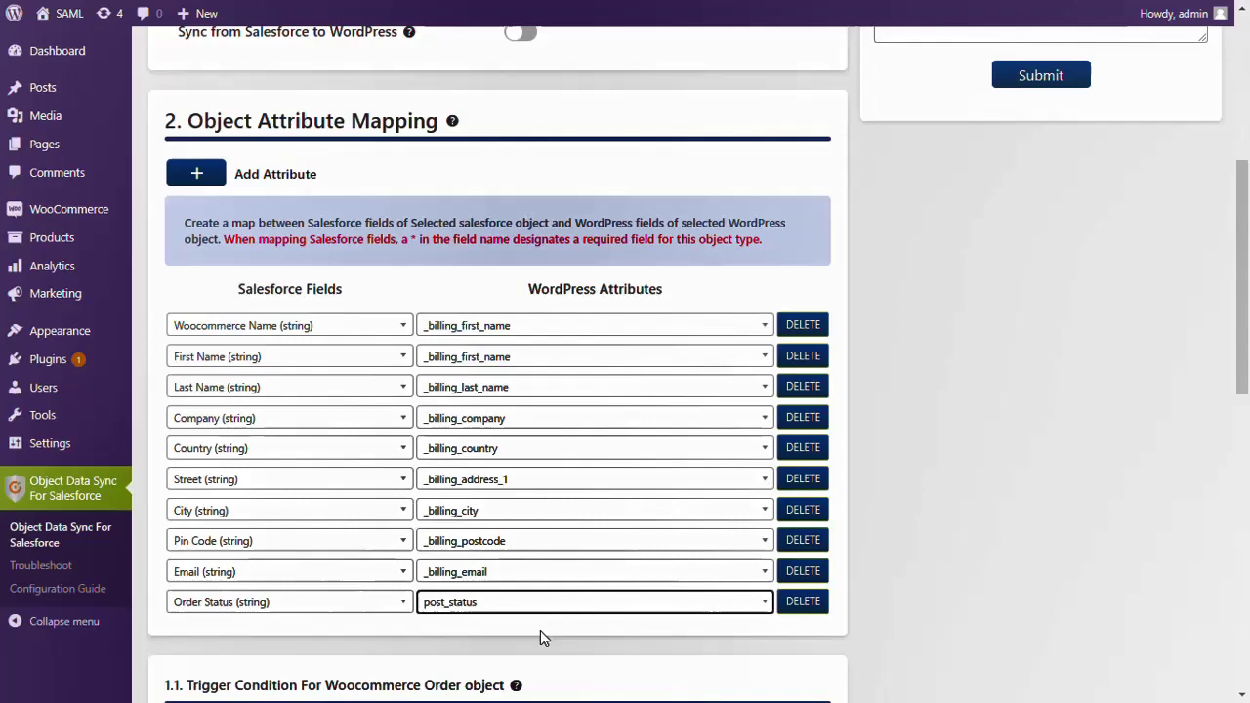
Enable the conditional trigger with 'Order status is Completed' as the sync condition
scroll(541, 631, down, 2)
scroll(540, 630, down, 4)
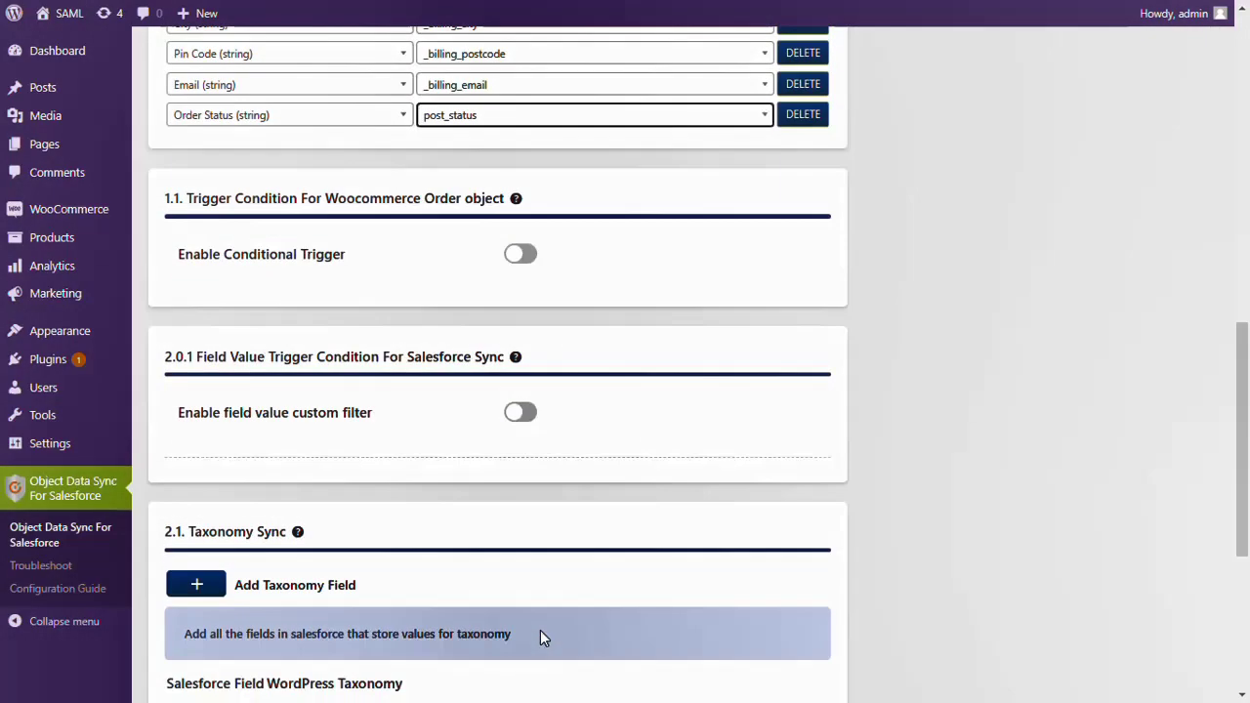
scroll(540, 630, down, 1)
click(521, 143)
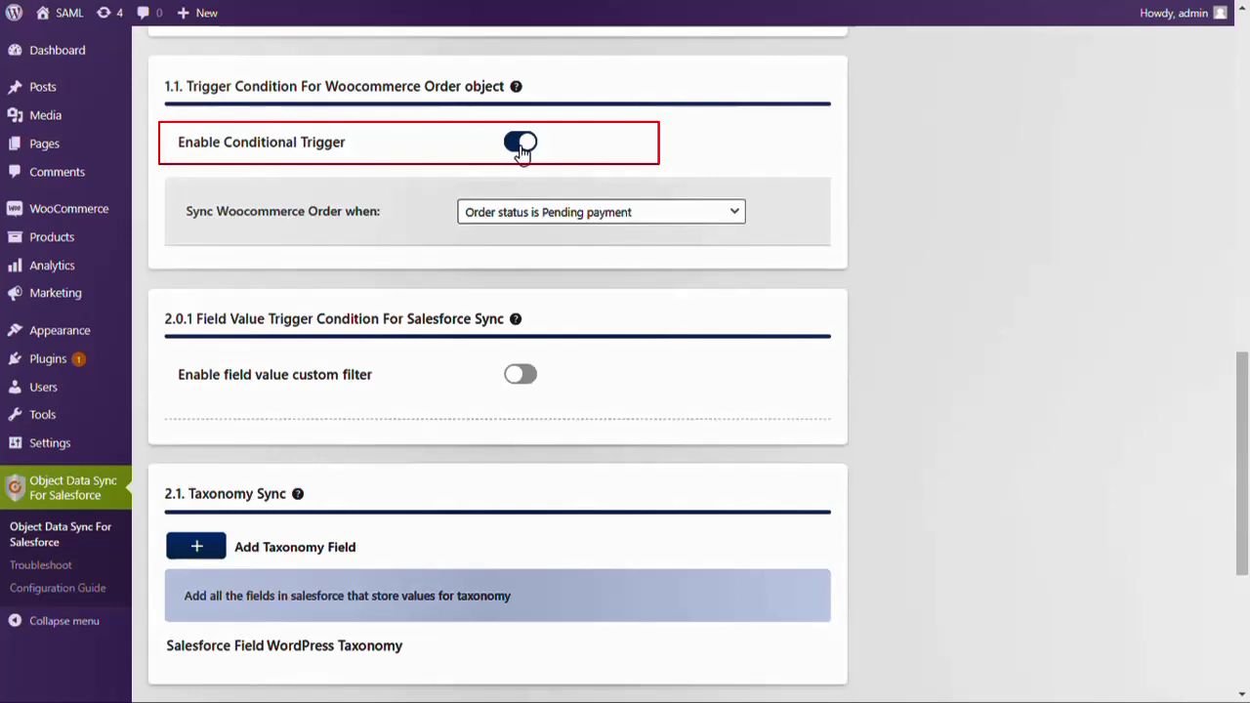
click(554, 210)
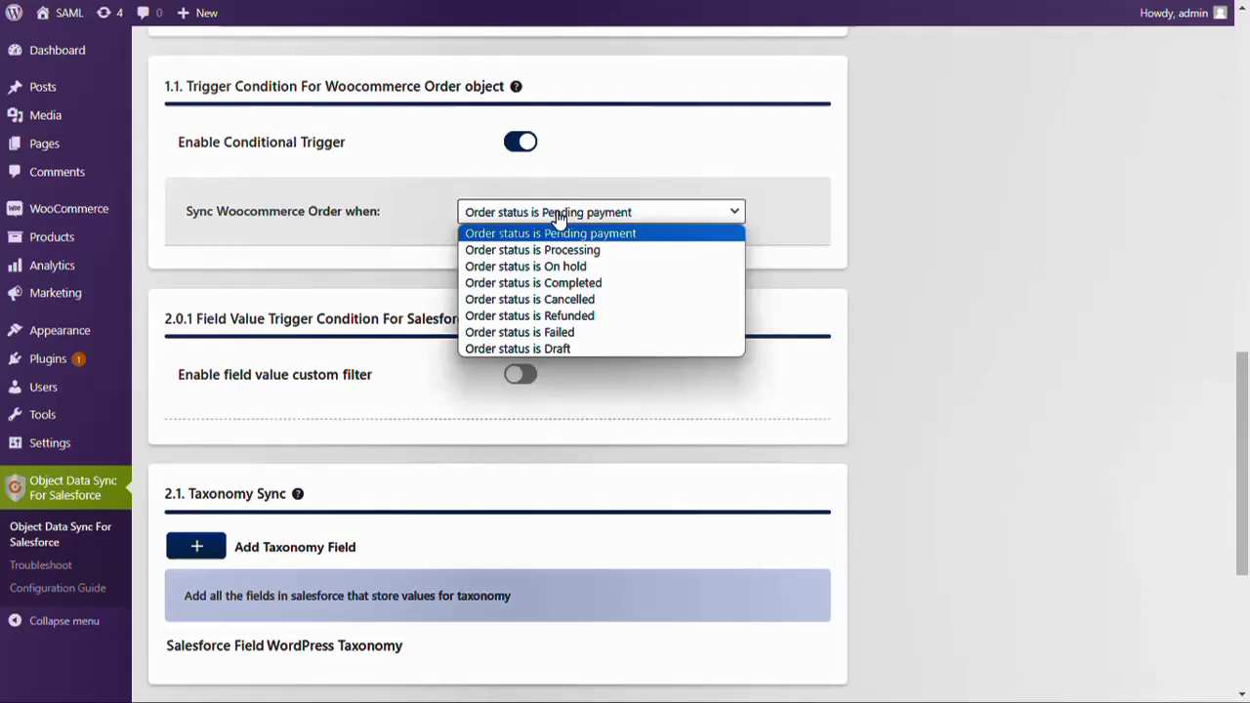
click(579, 283)
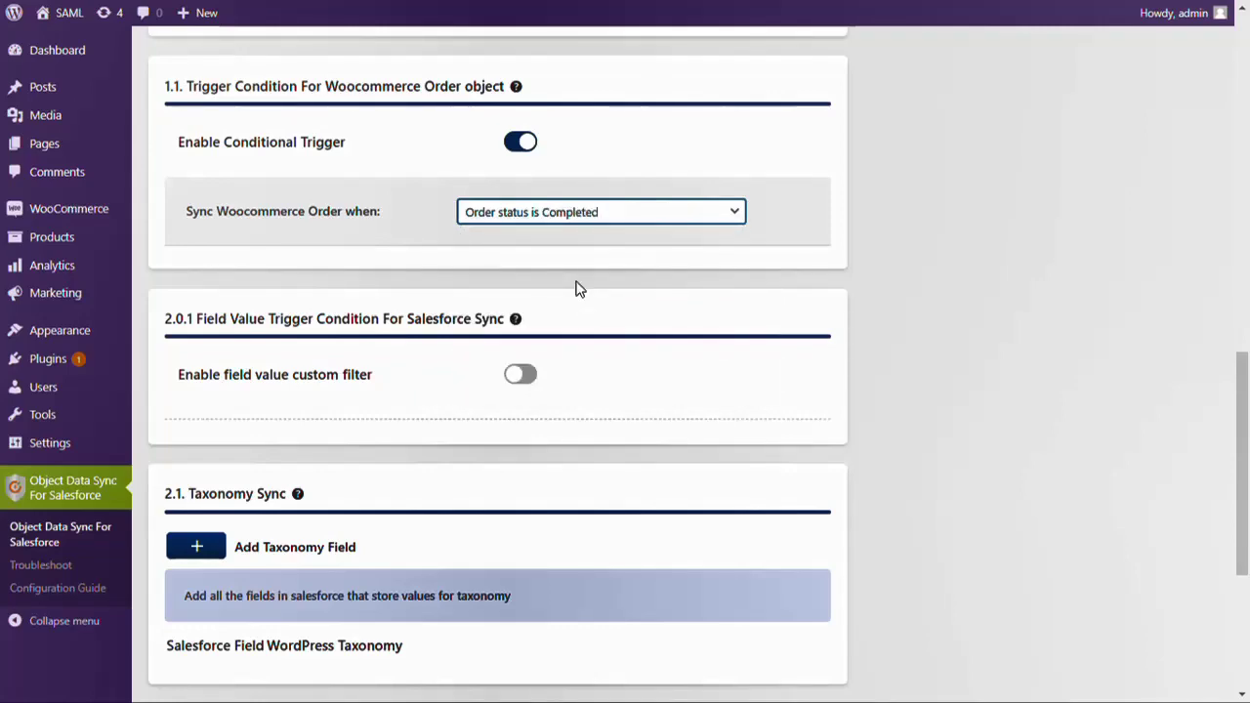
scroll(576, 288, down, 2)
scroll(579, 290, down, 1)
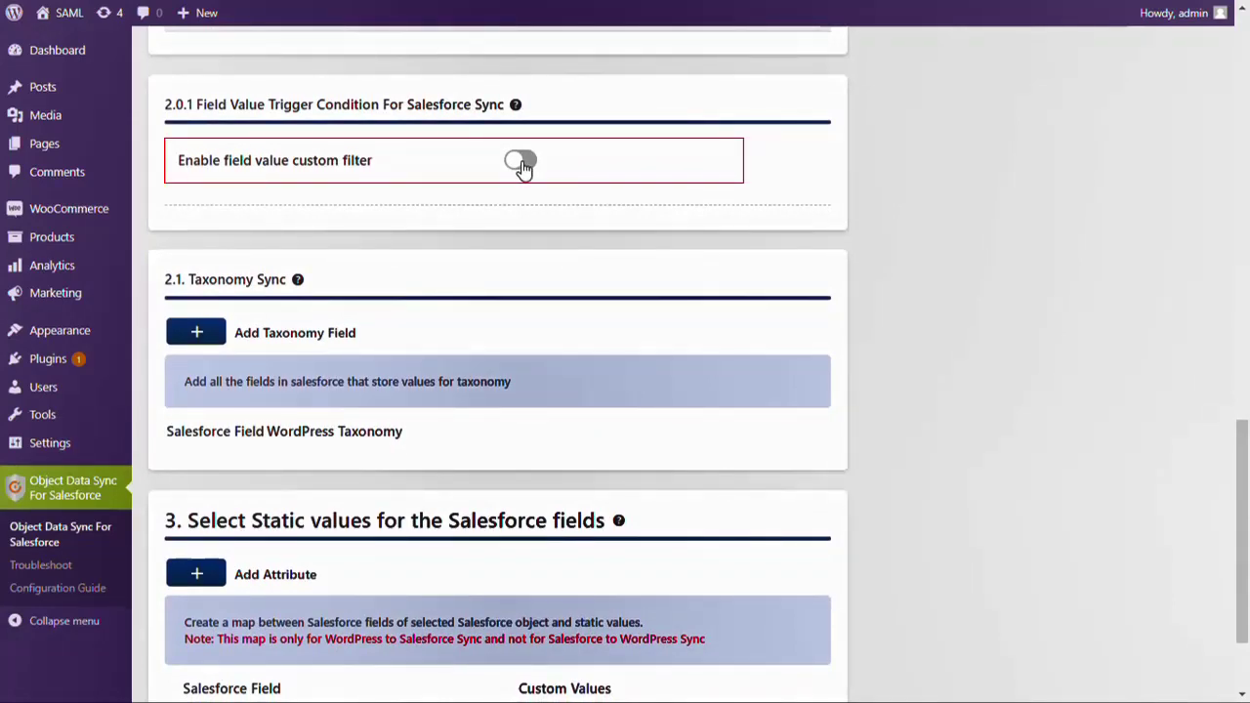
Enable the field value filter: _payment_method matches cod AND _billing_email contains rediffmail
click(523, 164)
click(313, 253)
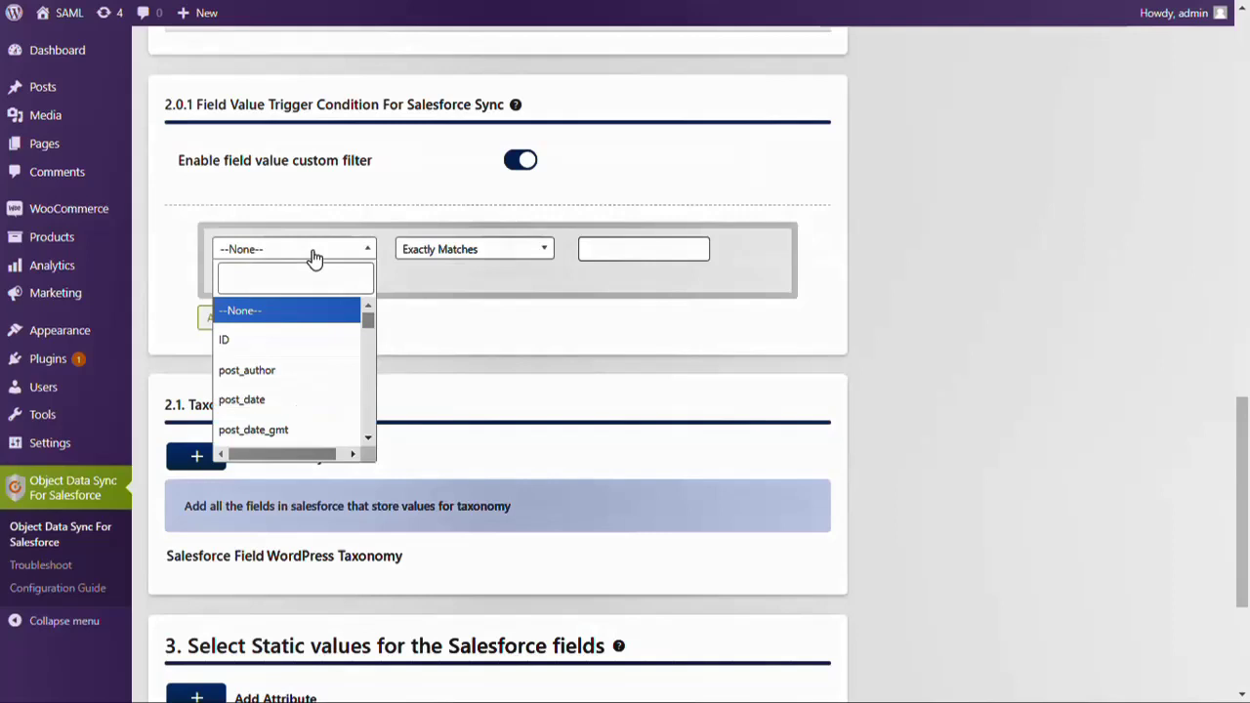
text(pay)
key(Return)
key(Tab)
key(Tab)
text(cod)
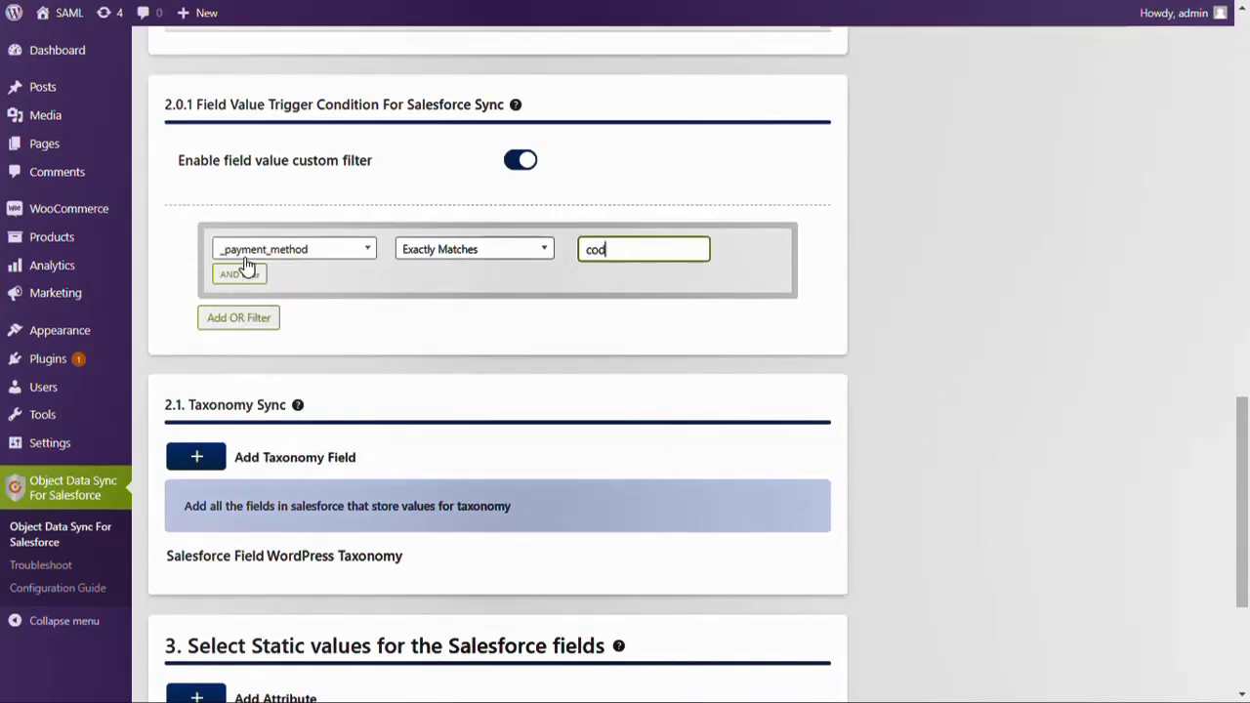
click(246, 273)
click(287, 302)
text(bi)
key(Return)
text(contarediffmail)
Add an OR filter group with _order_total (Number) Greater Than 30000
click(237, 371)
click(301, 300)
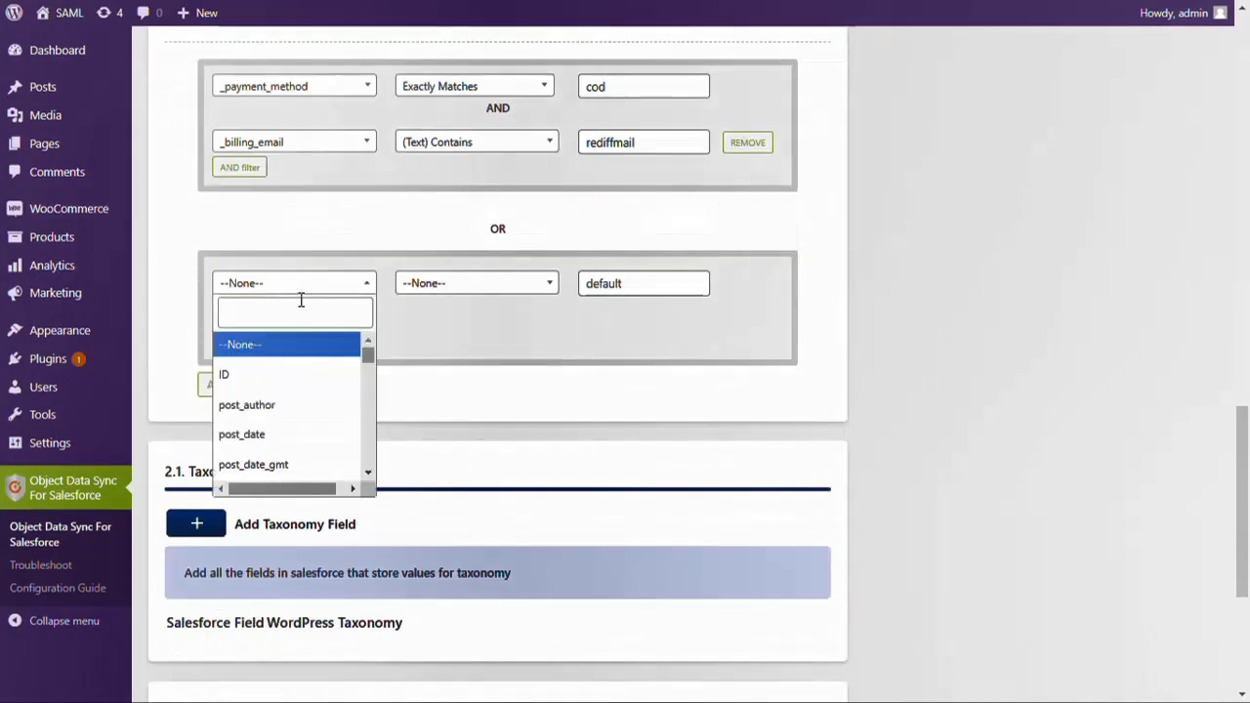
text(order_to)
key(Return)
text(greater)
key(Return)
click(619, 284)
text(300)
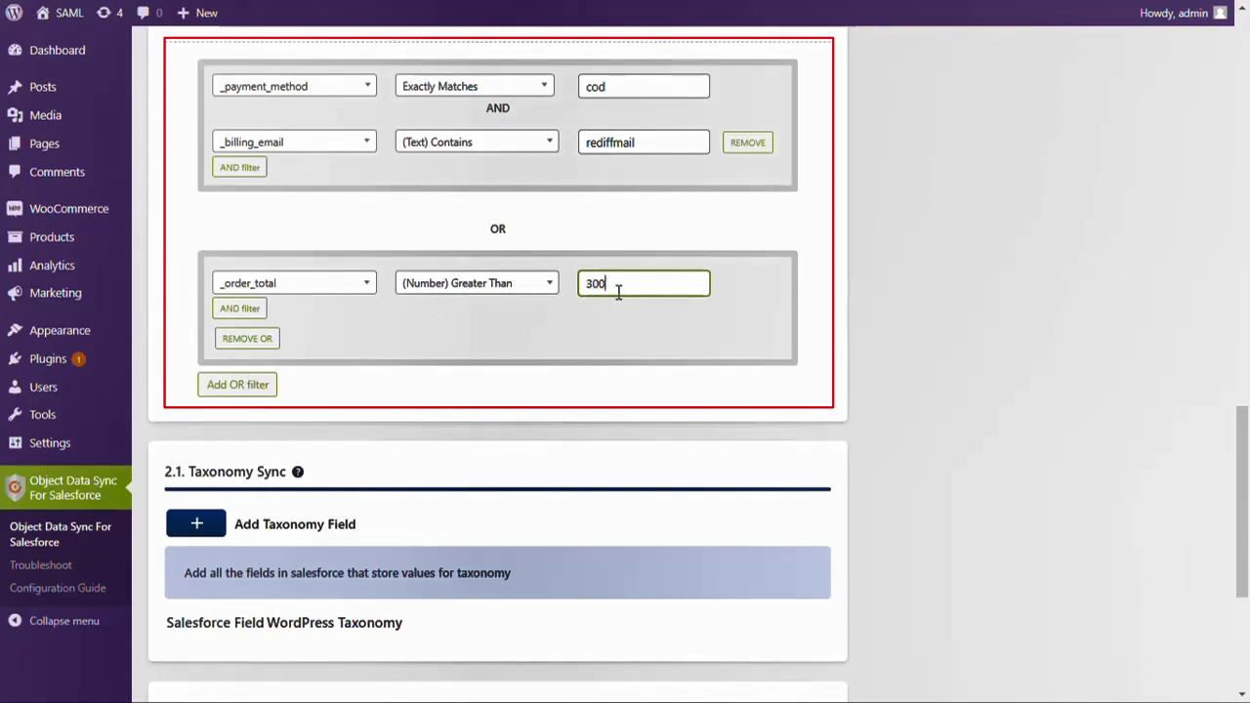
text(00)
Save the object mapping configuration
scroll(618, 292, down, 3)
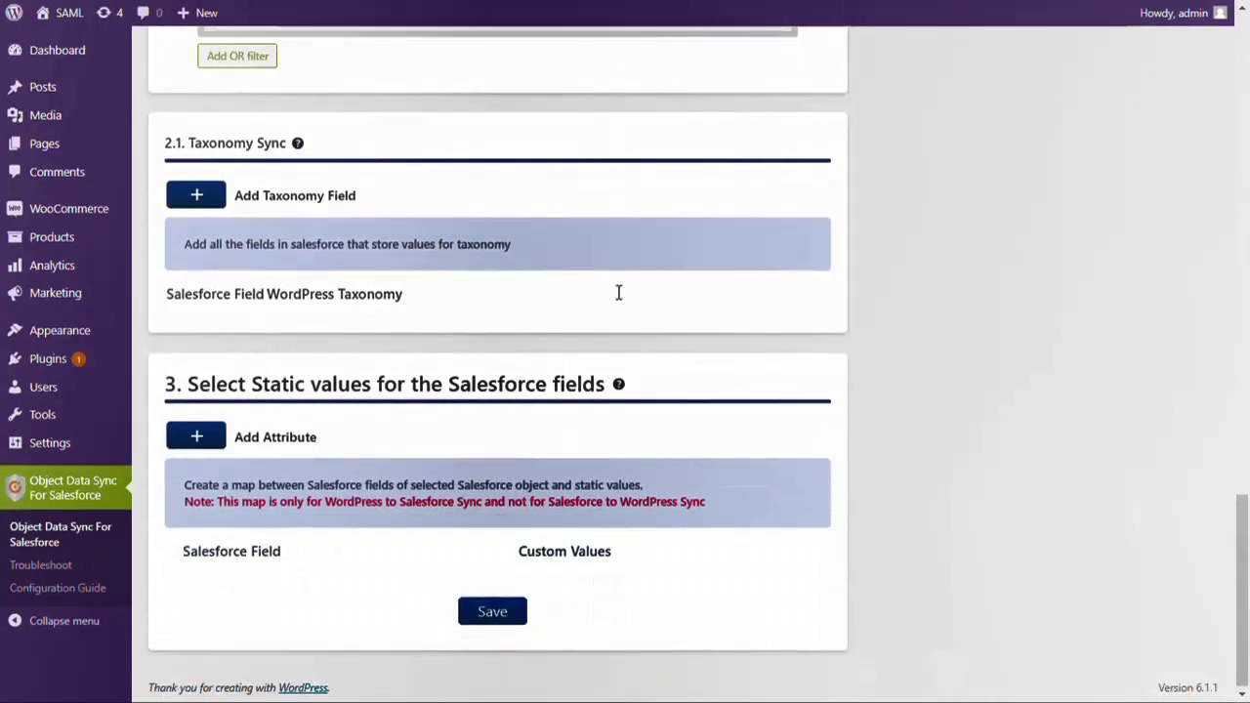
click(494, 611)
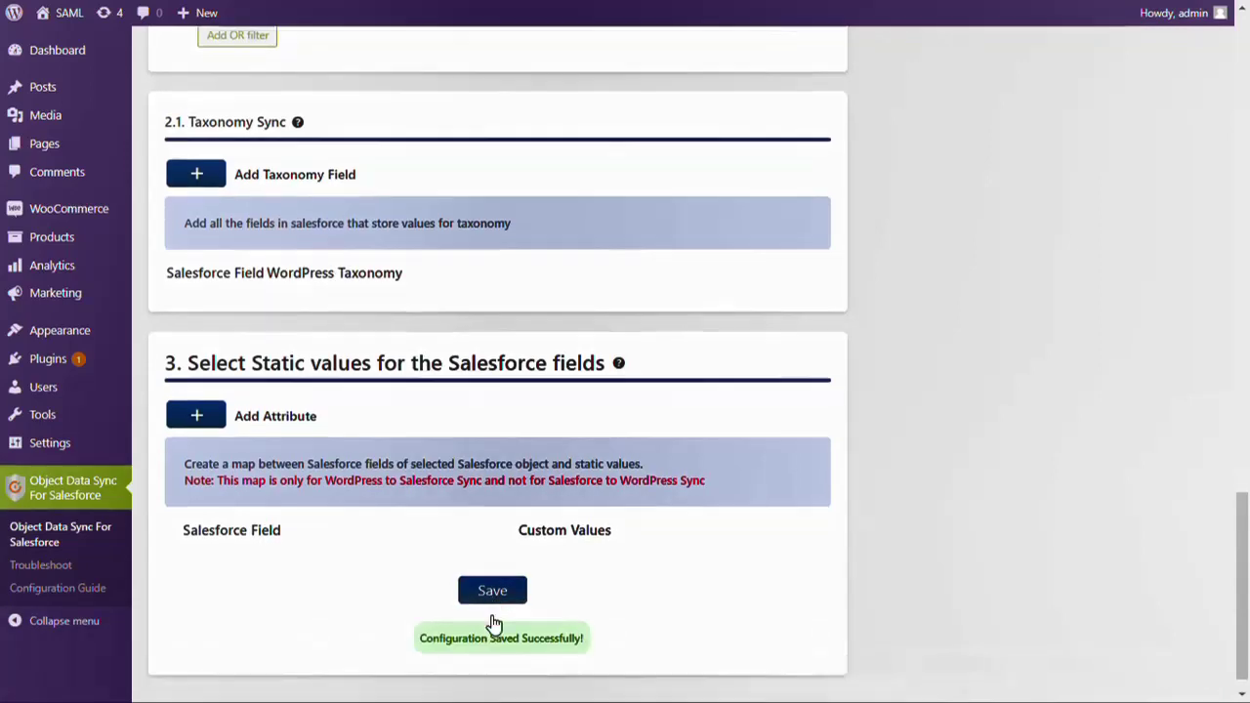
click(494, 623)
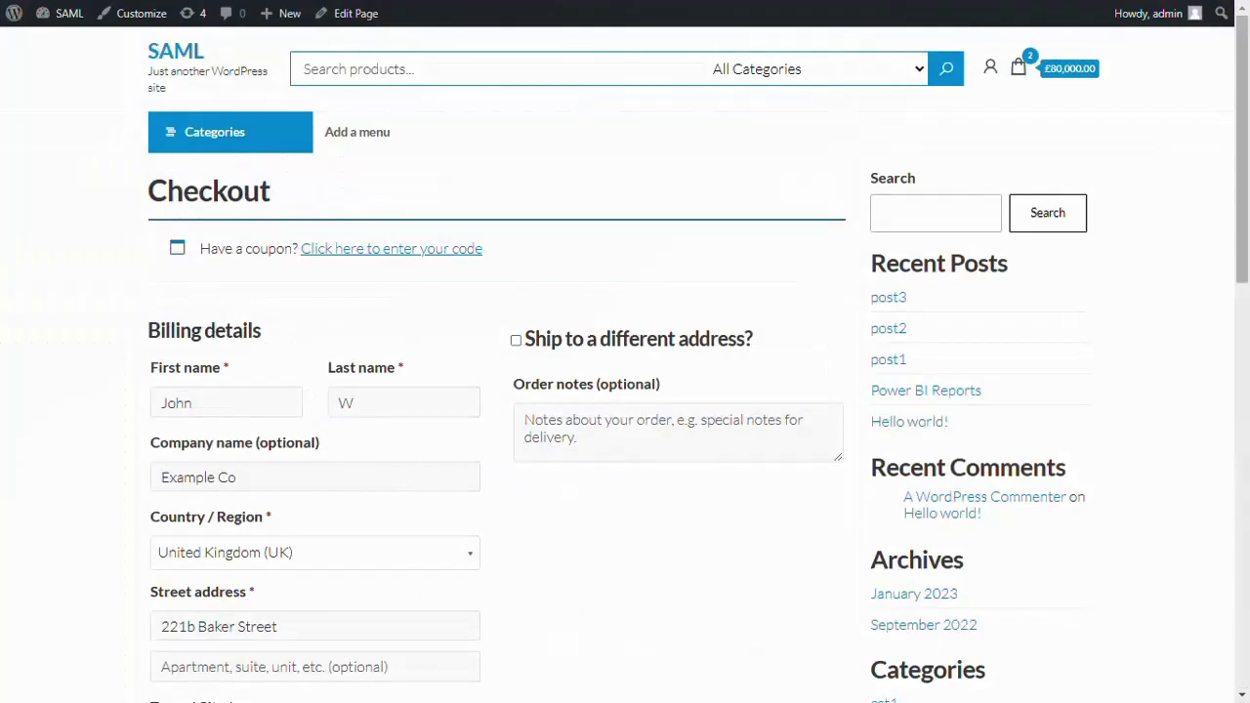
Place the cash-on-delivery order for 2 Samsung Galaxy A22 (£80,000.00) and review its details
scroll(247, 406, down, 4)
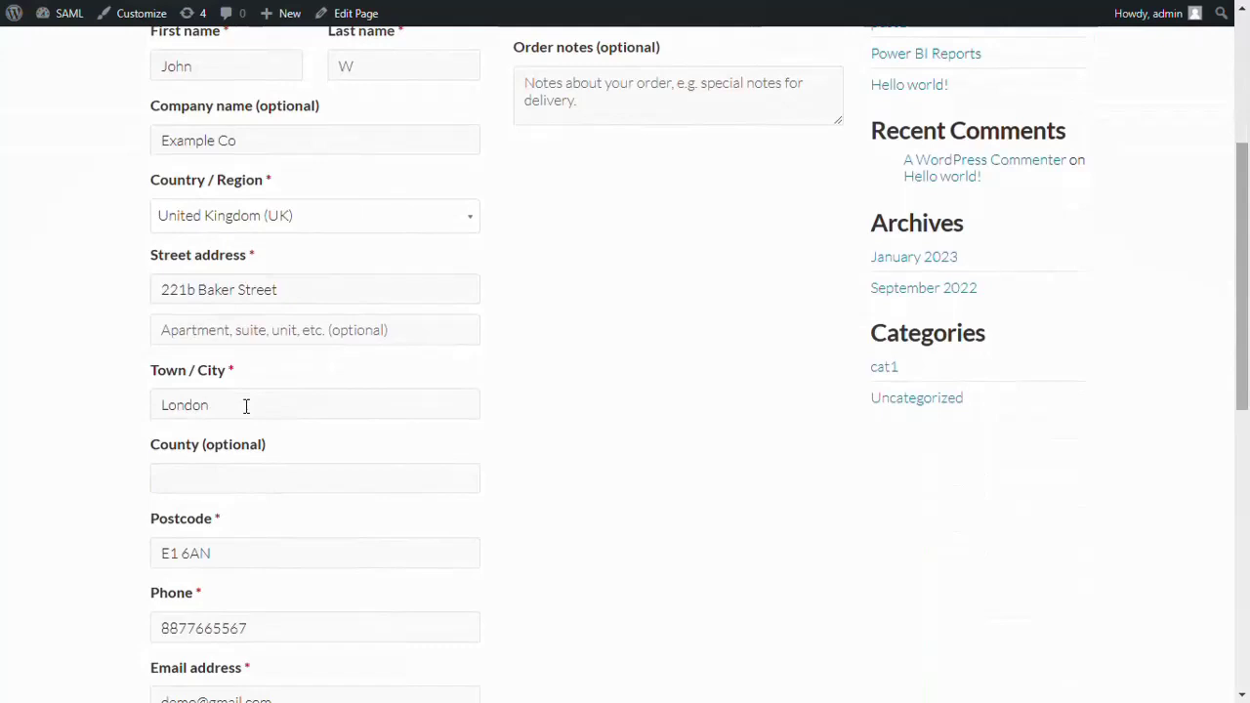
scroll(246, 406, down, 7)
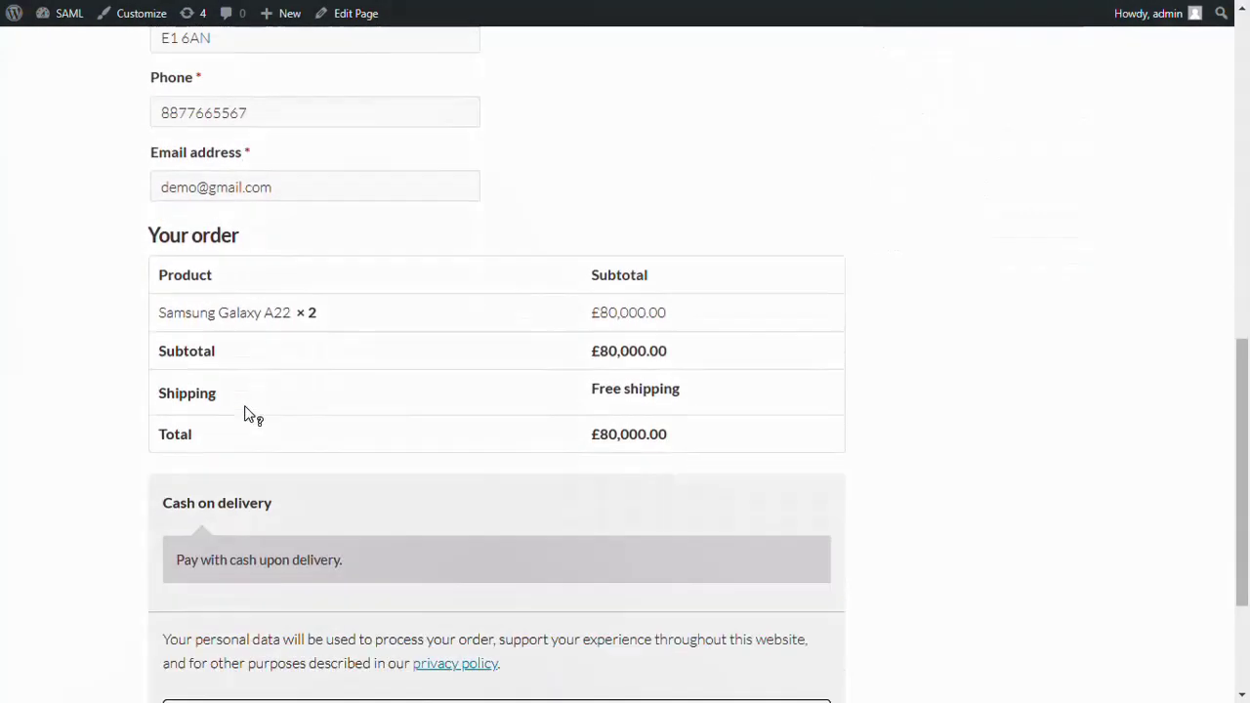
scroll(244, 405, down, 1)
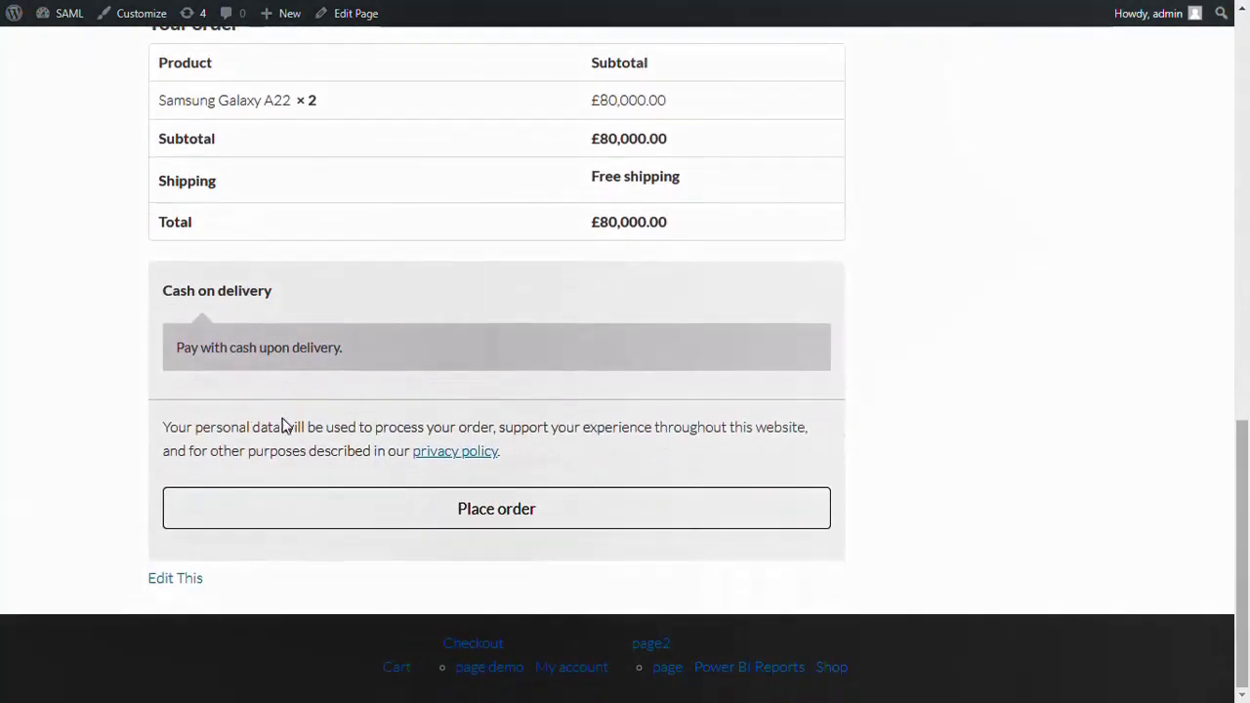
click(498, 525)
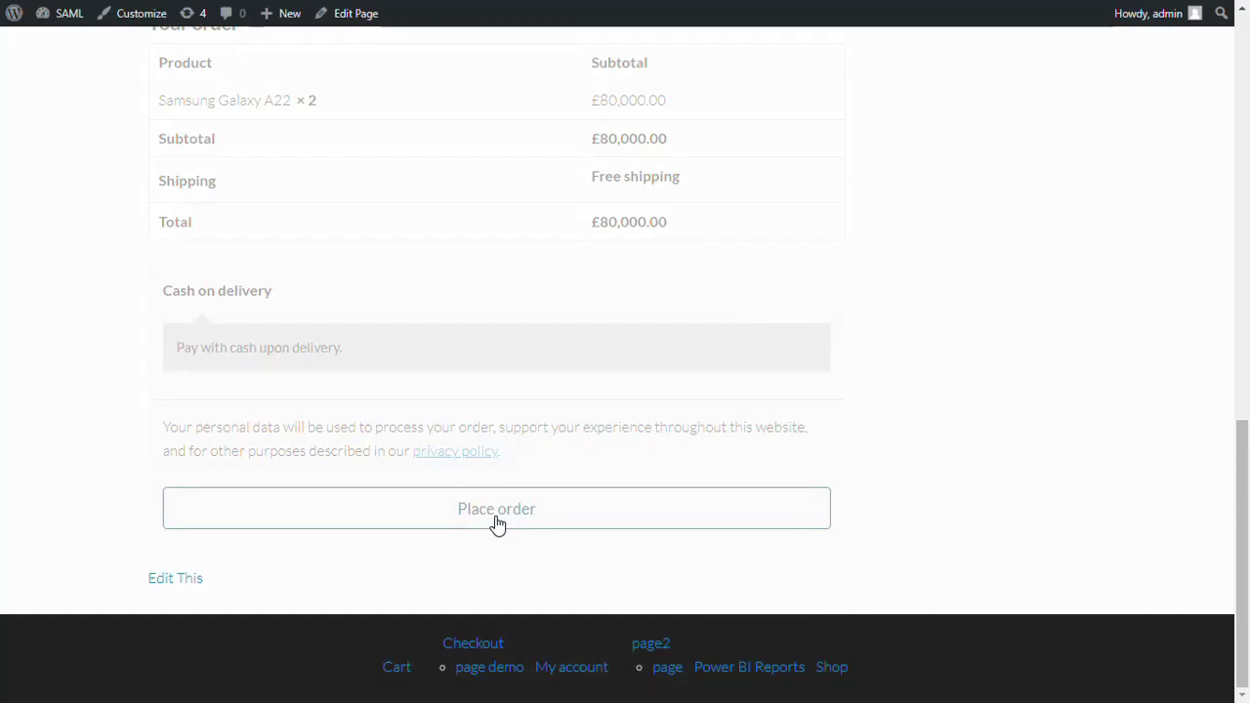
scroll(521, 415, down, 4)
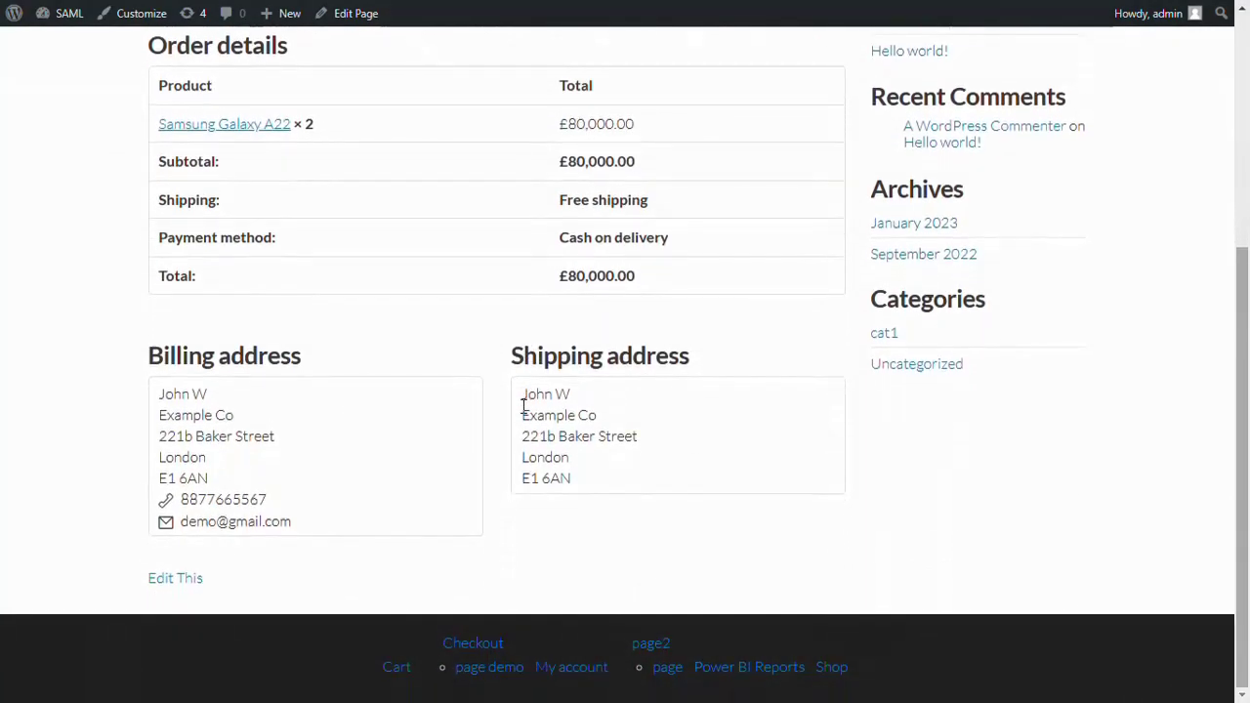